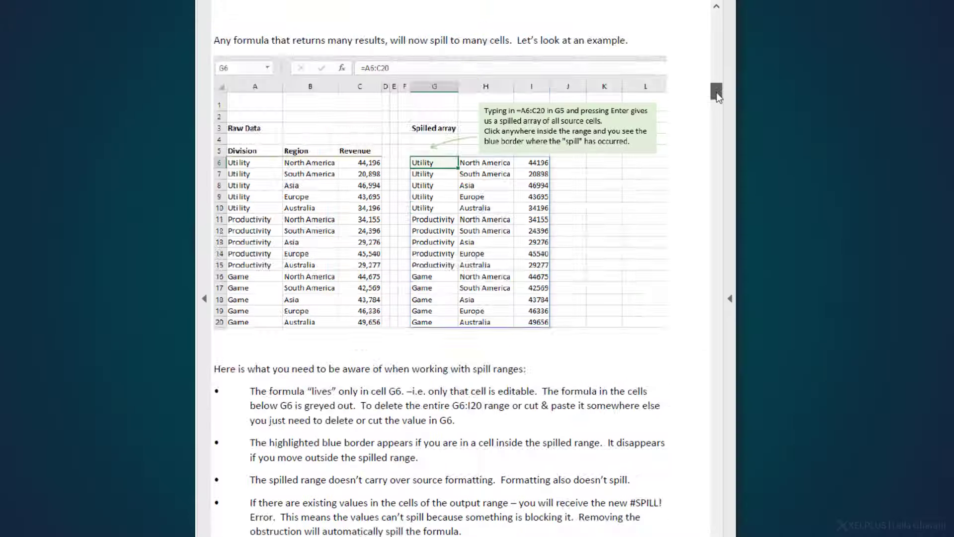
# - Follow the table of contents links to section 2.2 on spill ranges, then to 2.9 RANDARRAY
pyautogui.moveTo(717, 95); pyautogui.dragTo(669, 92)
pyautogui.click(665, 96)
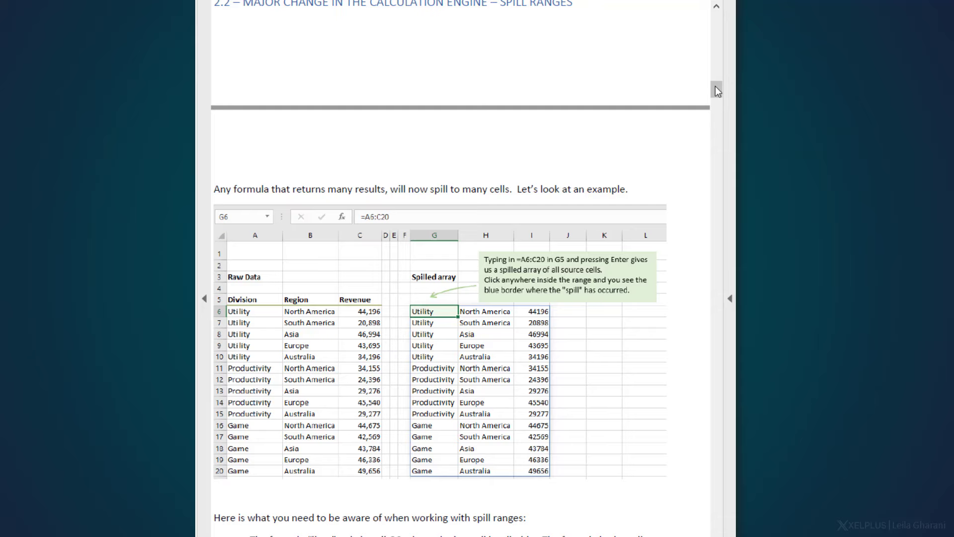
pyautogui.moveTo(717, 88); pyautogui.dragTo(721, 33)
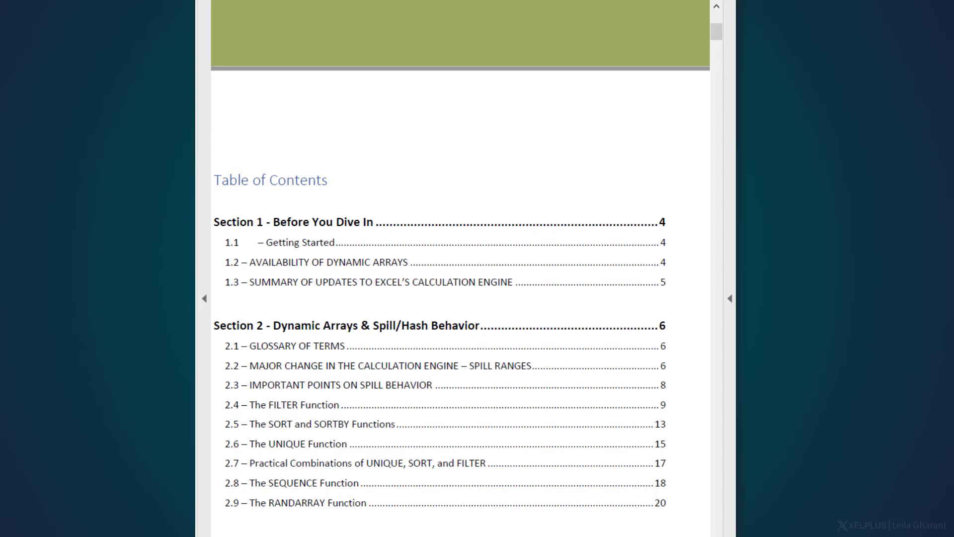
pyautogui.click(662, 508)
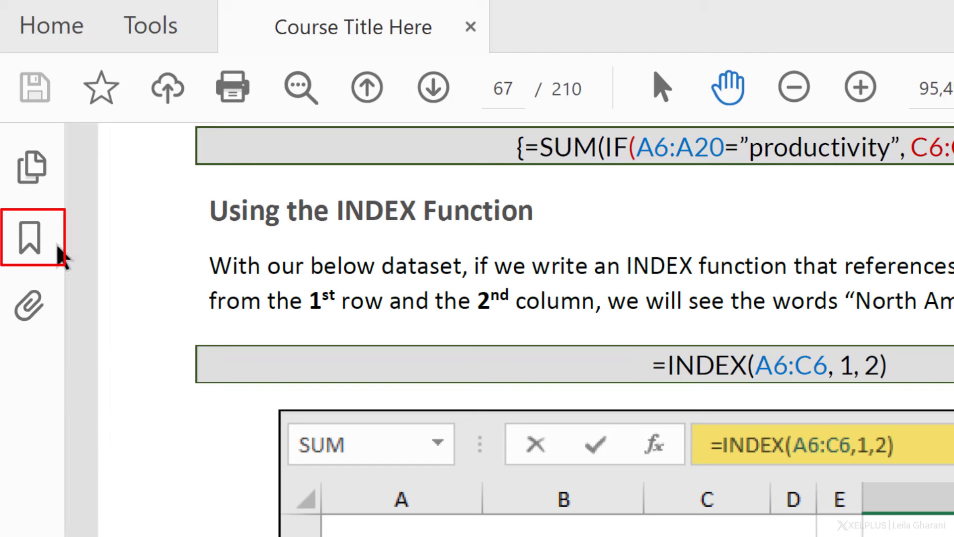
# - Show the Bookmarks pane and jump to the 2.3 Important Points on Spill Behavior bookmark
pyautogui.click(36, 244)
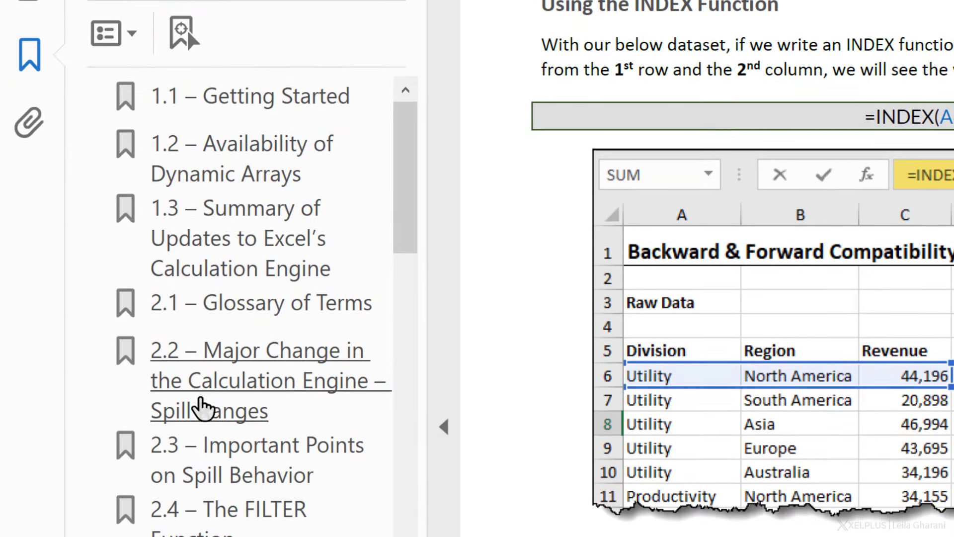
pyautogui.click(201, 455)
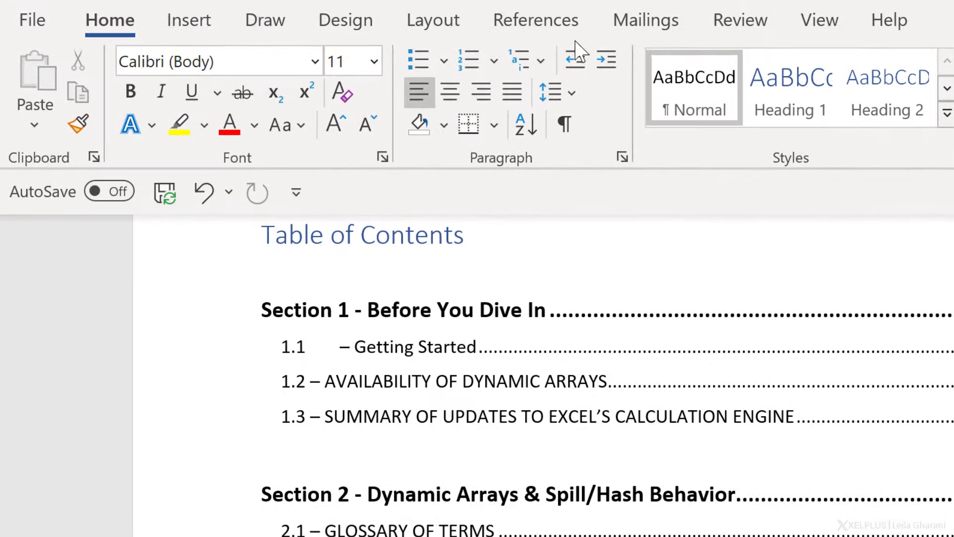
pyautogui.click(542, 23)
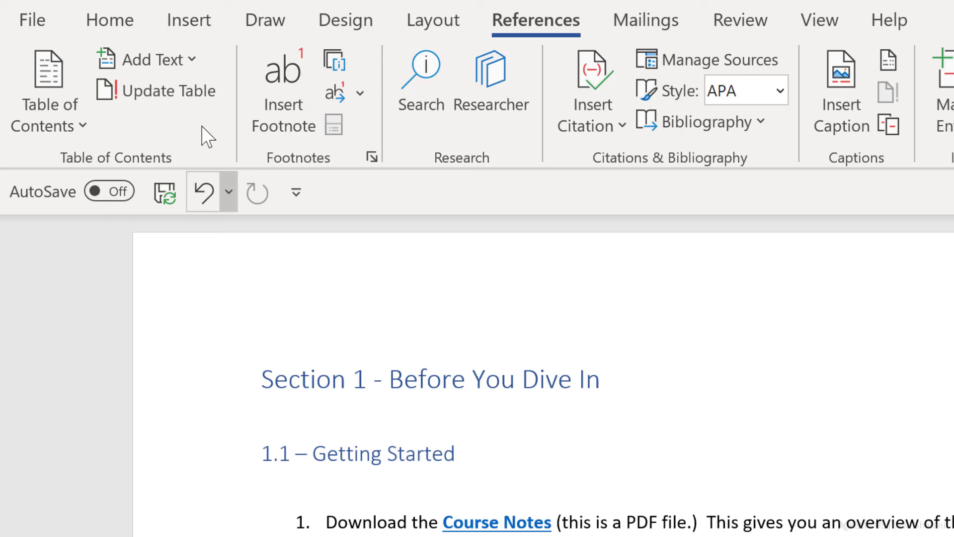
pyautogui.click(119, 22)
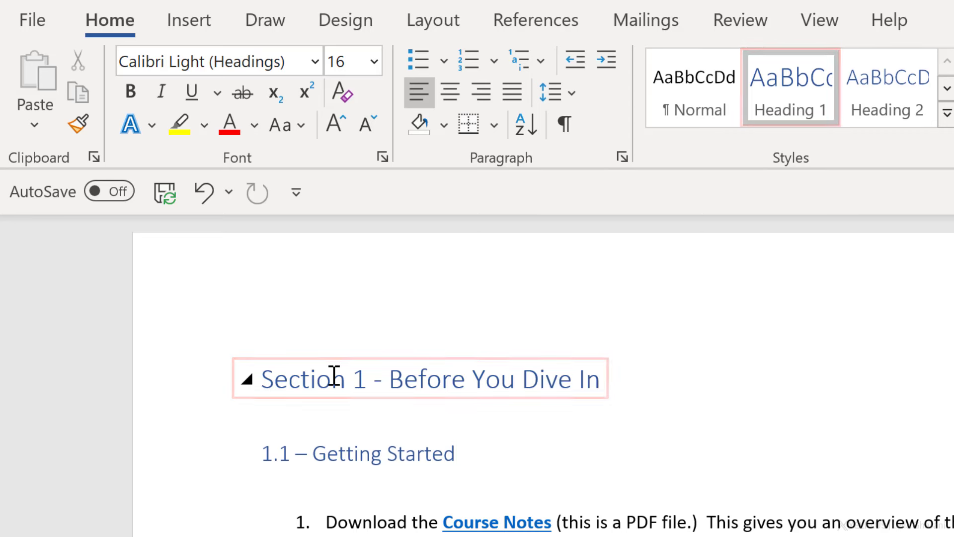
pyautogui.click(346, 454)
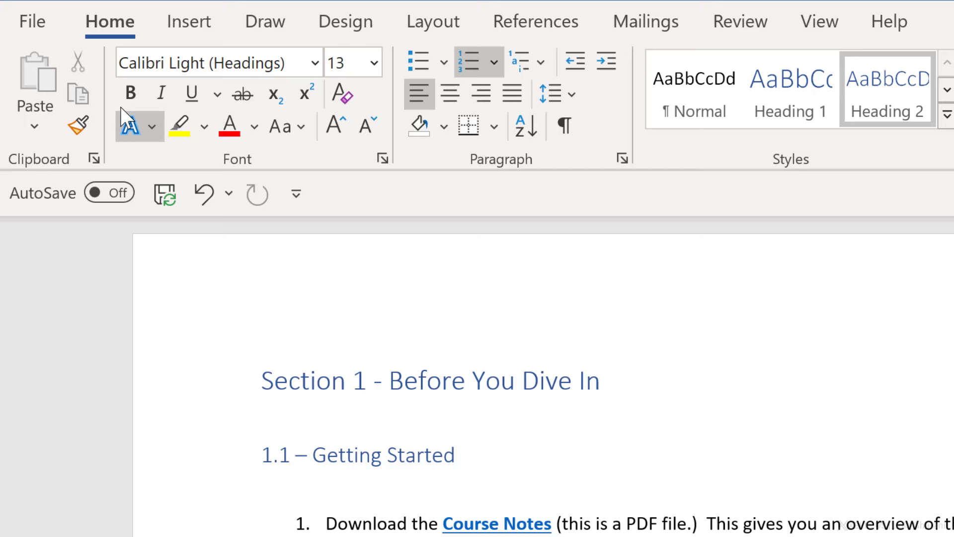
# - Start Save As for 'Dynamic Arrays - Guide' with PDF (*.pdf) type and open More options
pyautogui.click(27, 23)
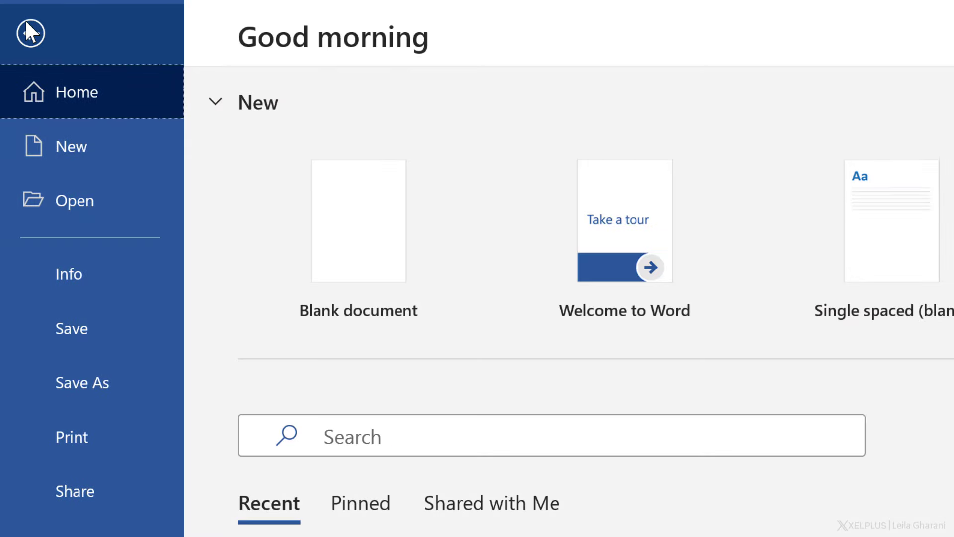
pyautogui.click(81, 383)
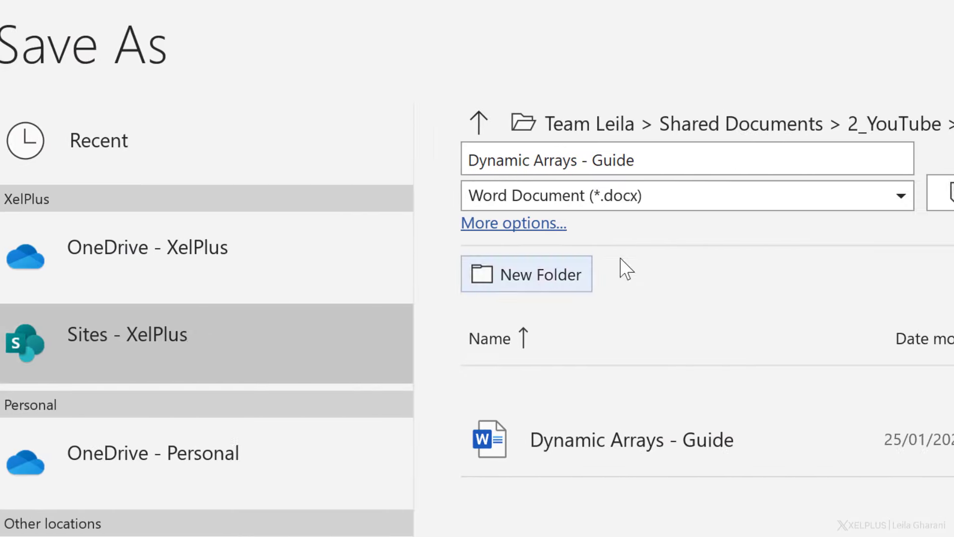
pyautogui.click(694, 199)
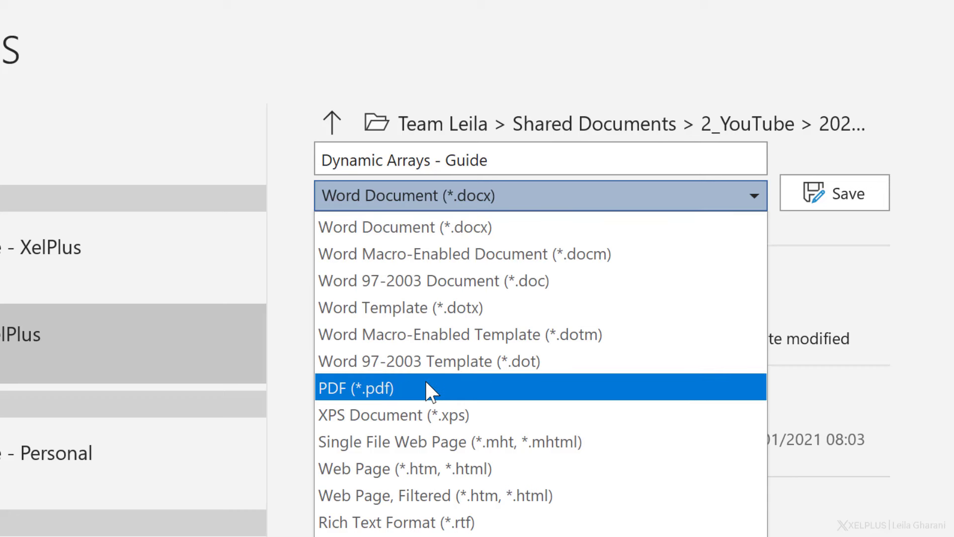
pyautogui.click(574, 388)
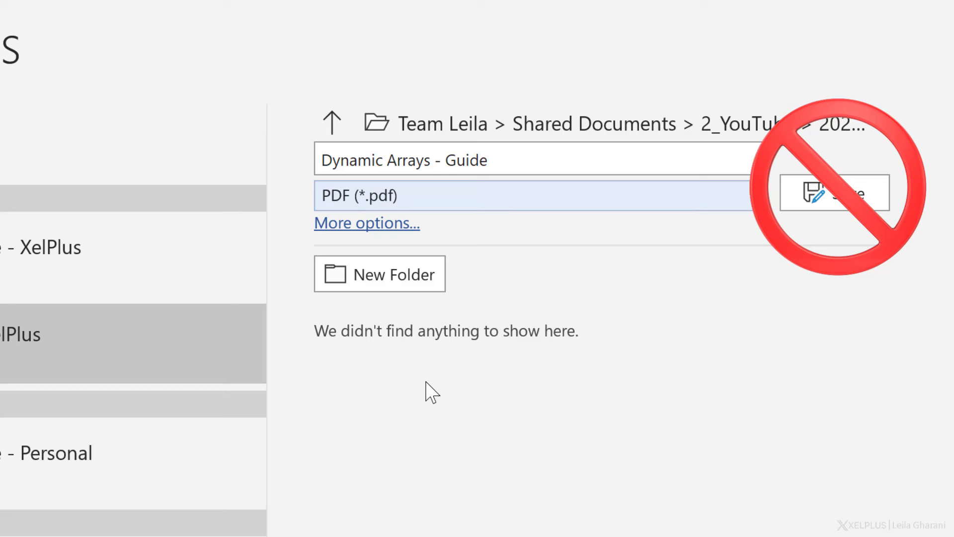
pyautogui.click(385, 223)
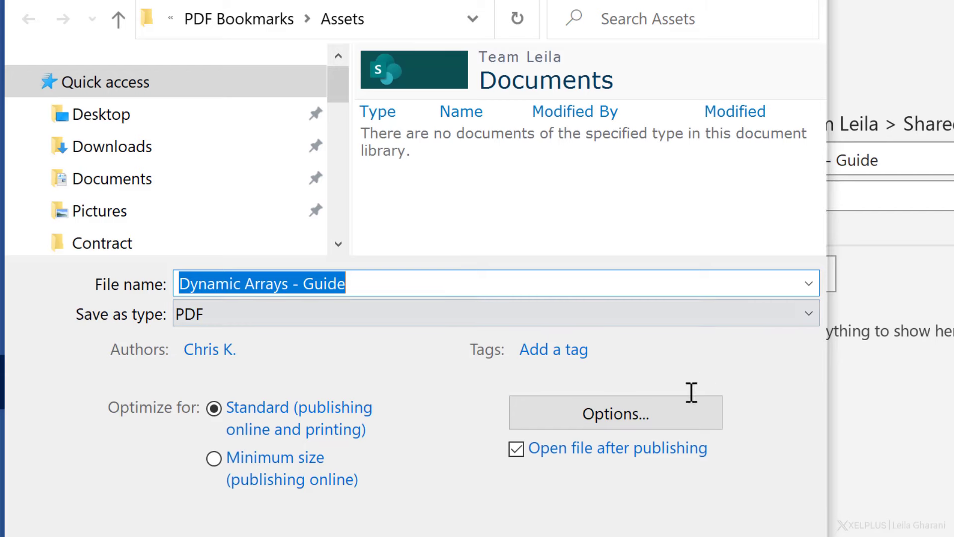
# - Export the guide as PDF with Create bookmarks using Headings enabled, then open the PDF
pyautogui.click(684, 423)
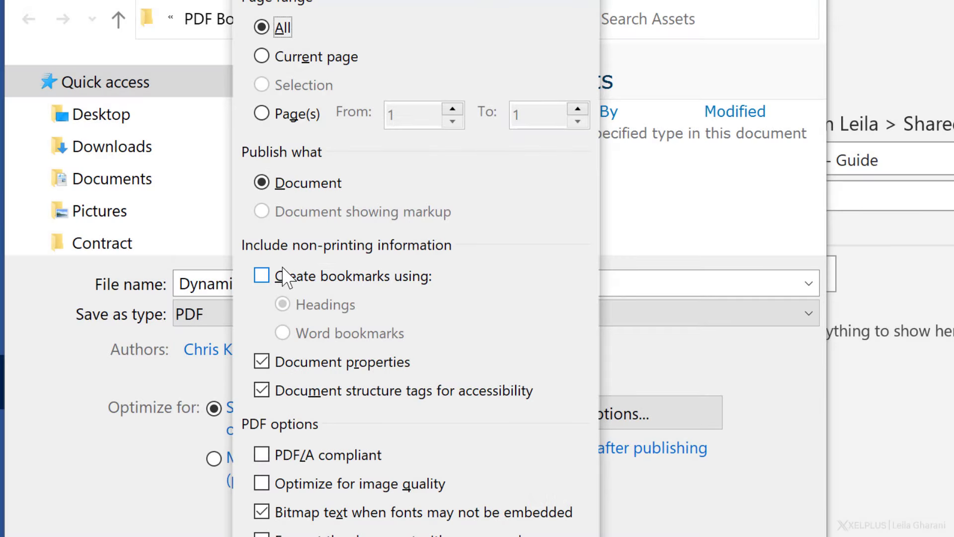
pyautogui.click(262, 276)
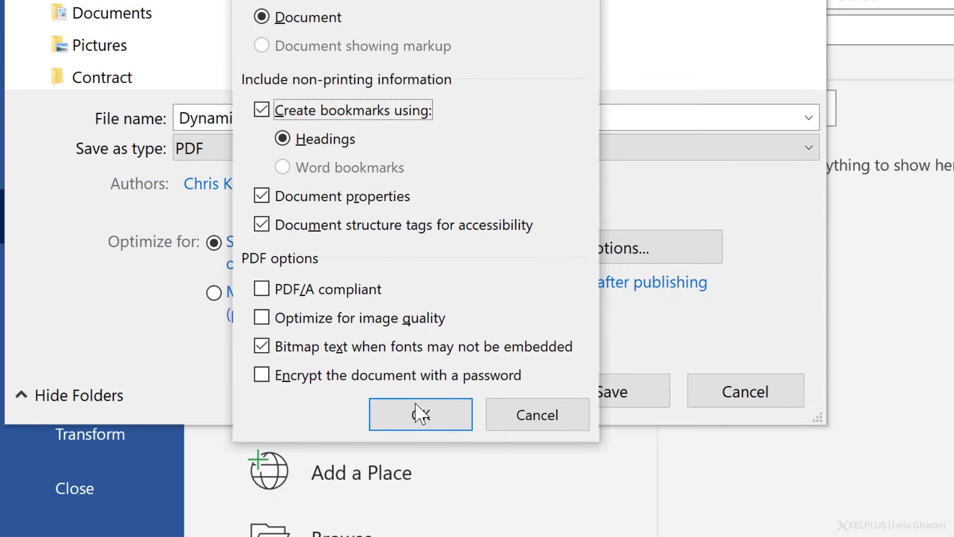
pyautogui.click(420, 415)
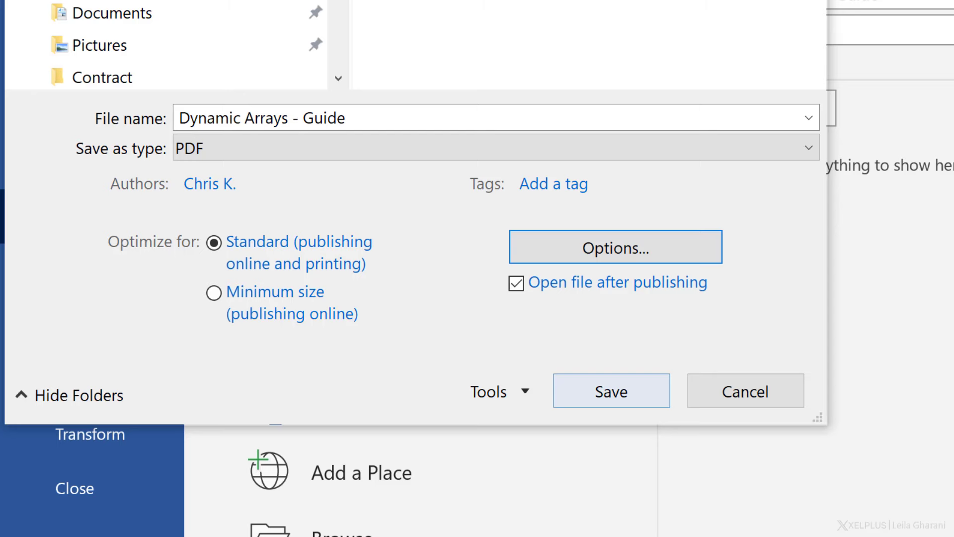
pyautogui.click(611, 391)
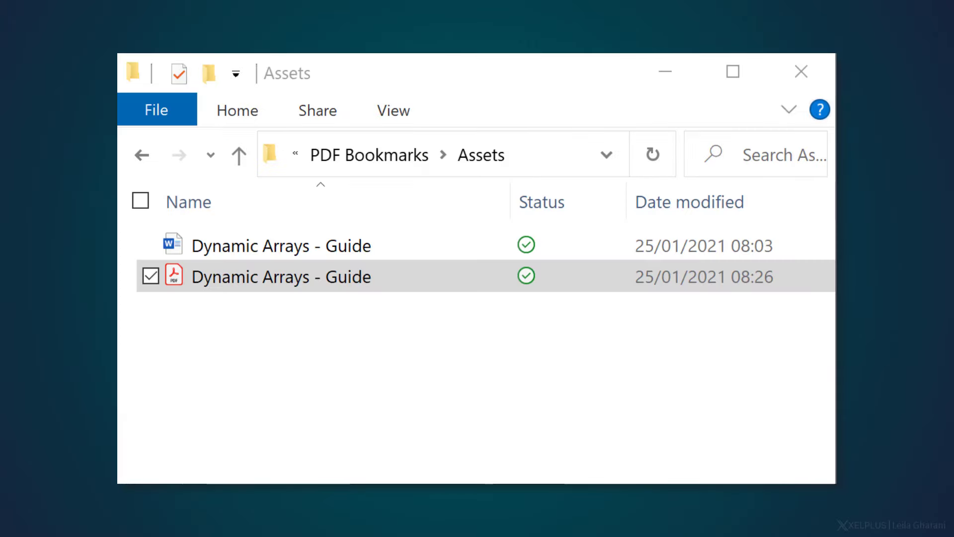
pyautogui.doubleClick(447, 288)
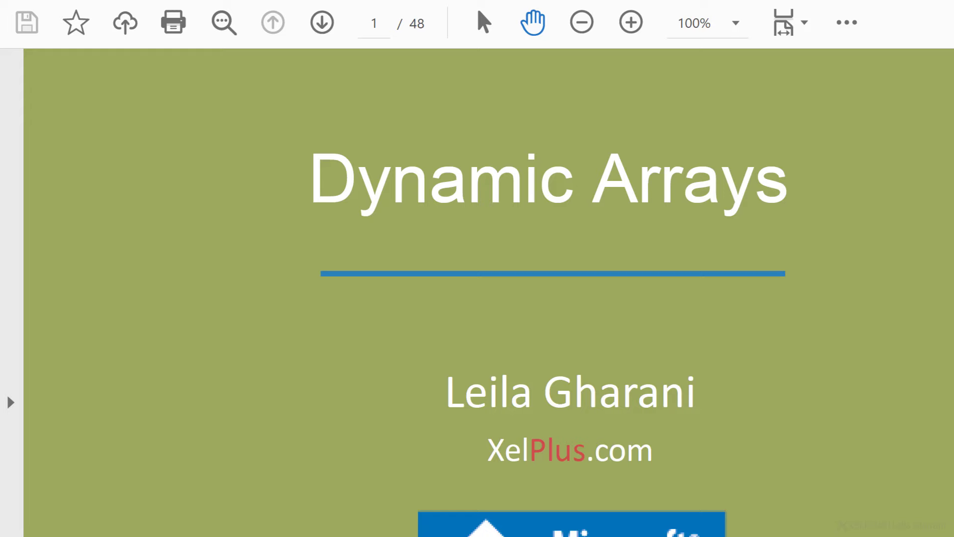
# - Show the Bookmarks navigation pane via View > Show/Hide > Navigation Panes
pyautogui.click(14, 409)
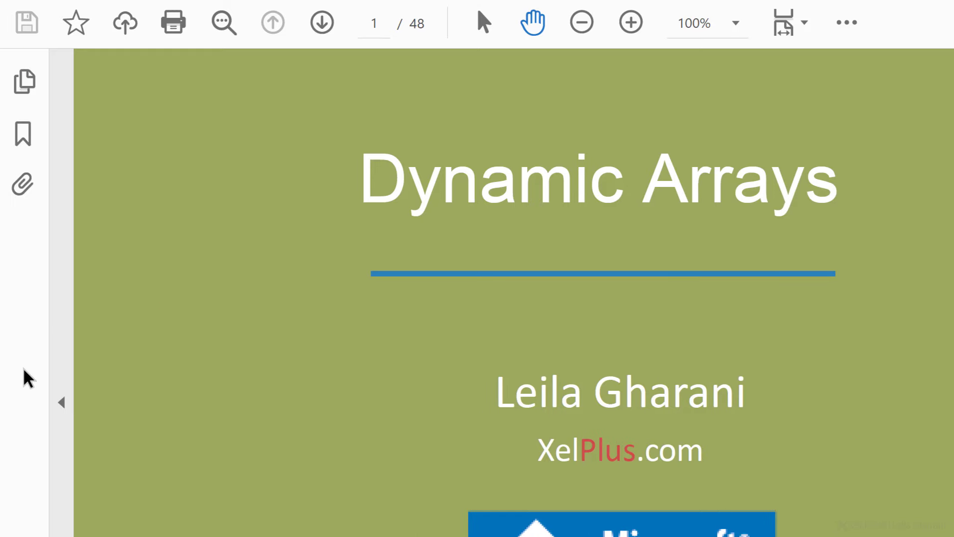
pyautogui.click(25, 133)
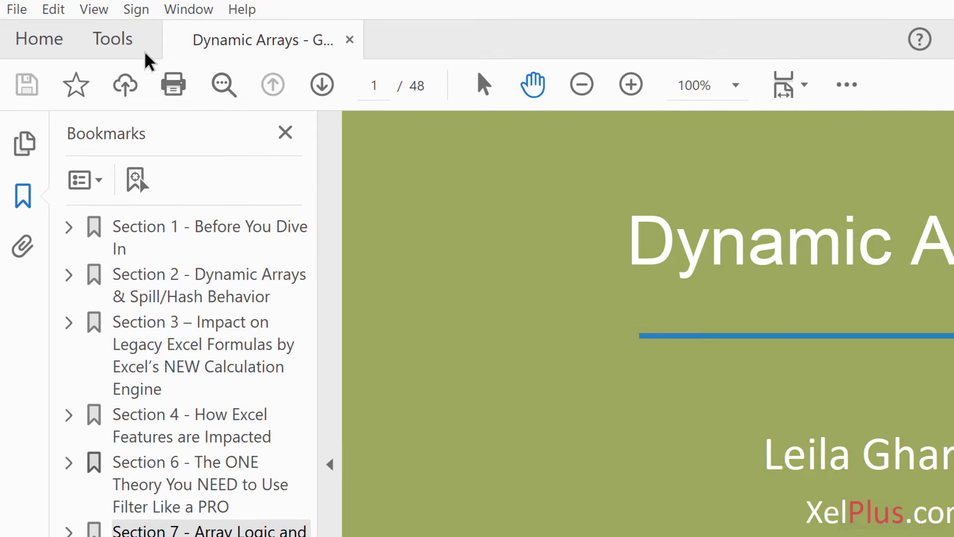
pyautogui.click(94, 9)
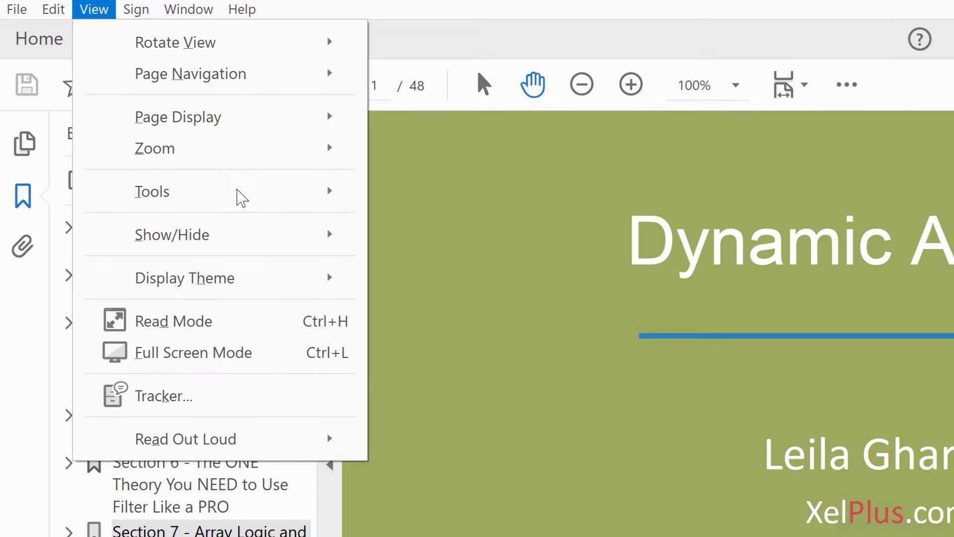
pyautogui.moveTo(278, 237)
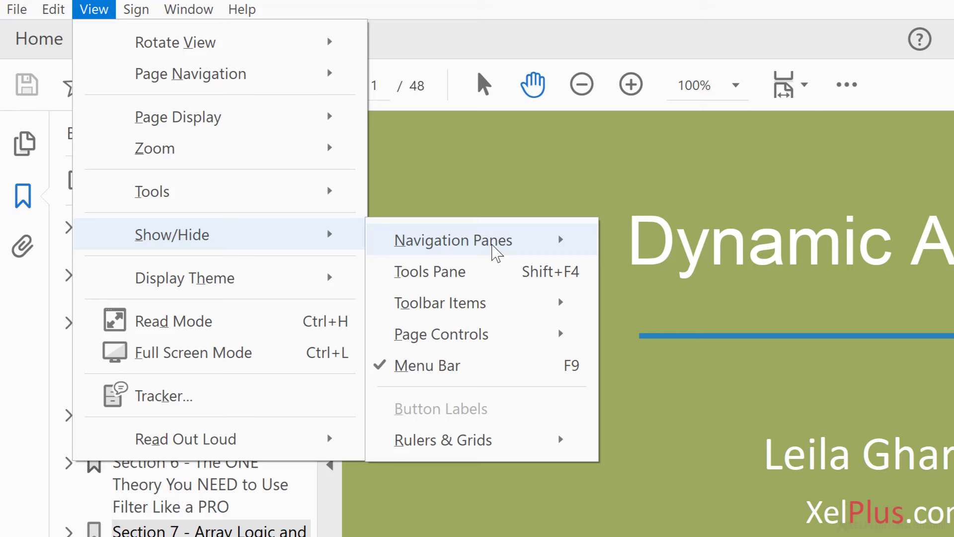
pyautogui.moveTo(521, 246)
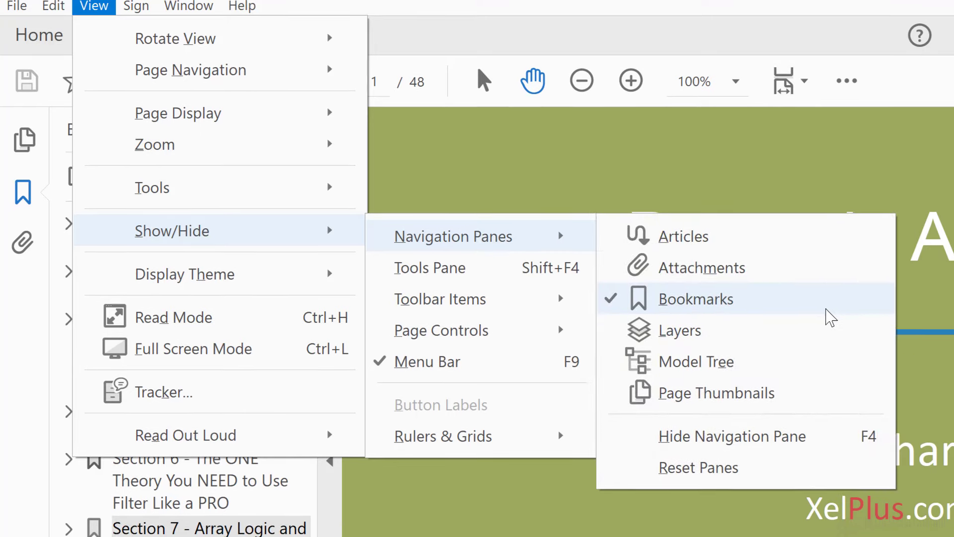
pyautogui.click(646, 114)
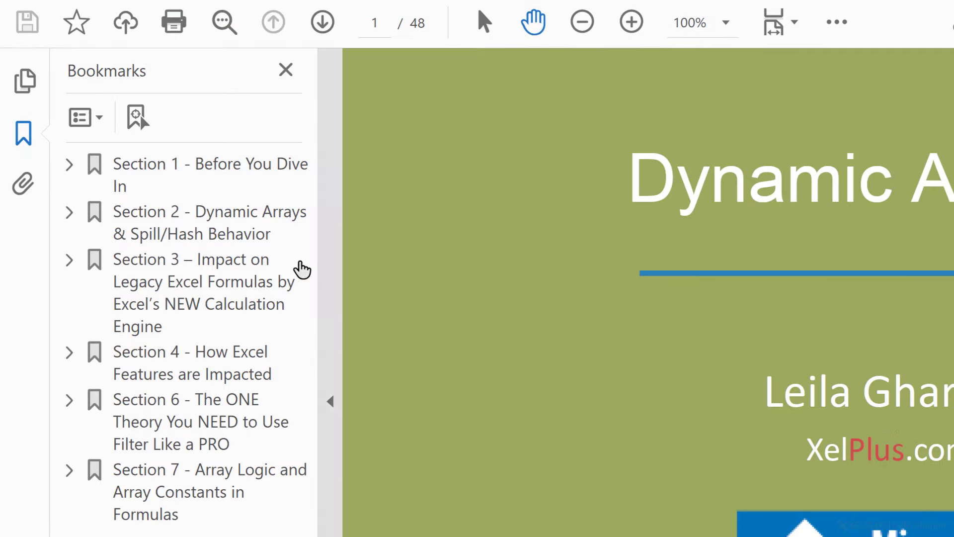
# - Jump to the Section 3 bookmark on page 22, then Section 6 on page 40
pyautogui.click(249, 271)
pyautogui.scroll(-10, 388, 278)
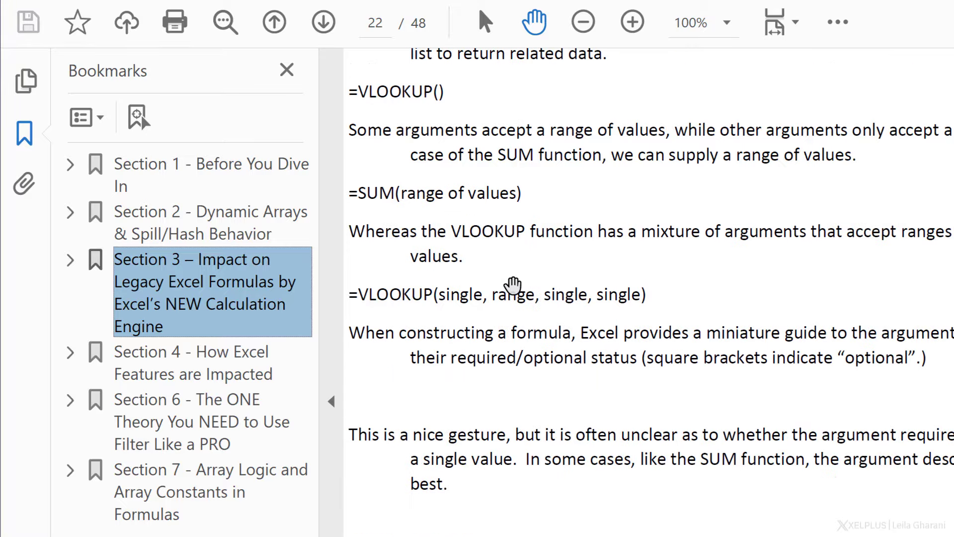
pyautogui.click(164, 412)
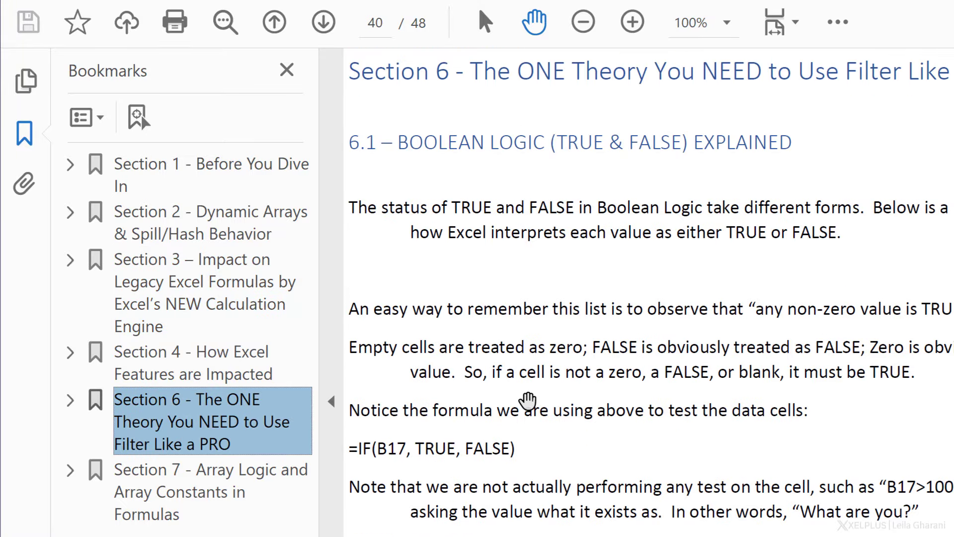
pyautogui.scroll(5, 495, 405)
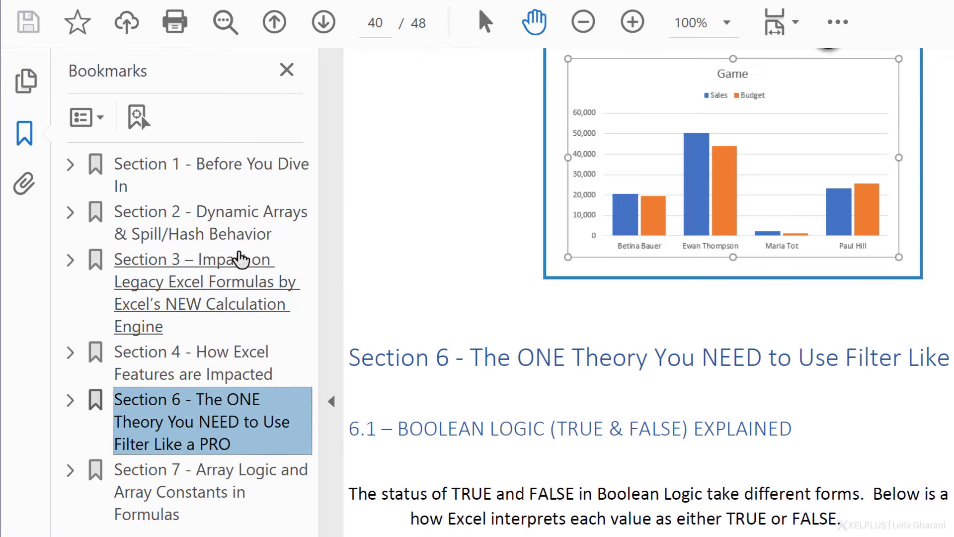
# - Expand top-level bookmarks and jump to 2.5 SORT and SORTBY Functions on page 13
pyautogui.click(101, 120)
pyautogui.click(136, 202)
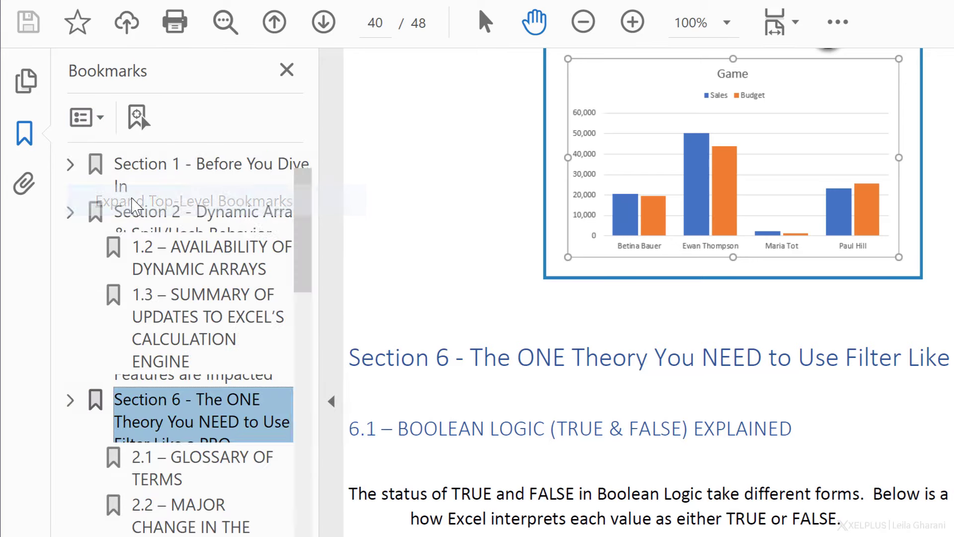
pyautogui.scroll(-5, 188, 252)
pyautogui.click(193, 305)
pyautogui.scroll(3, 417, 311)
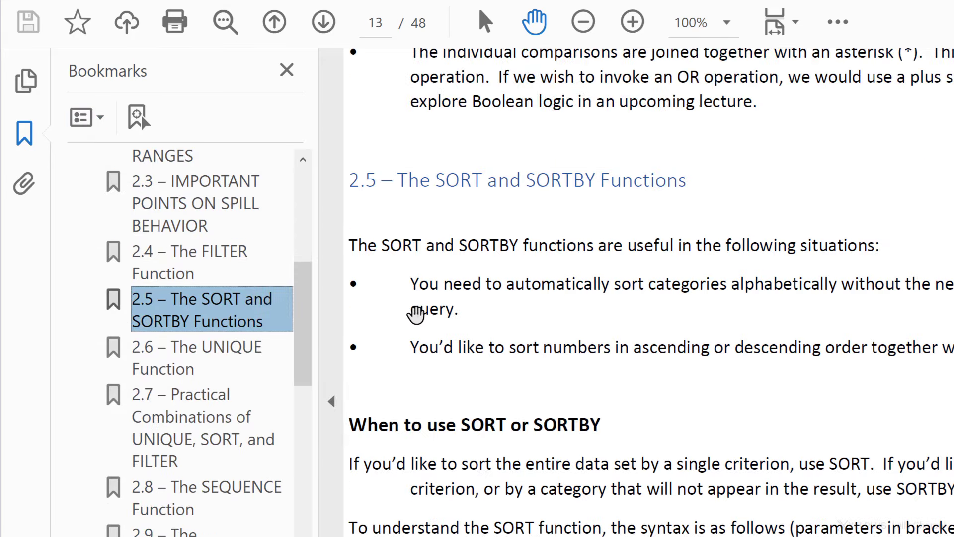
pyautogui.click(102, 118)
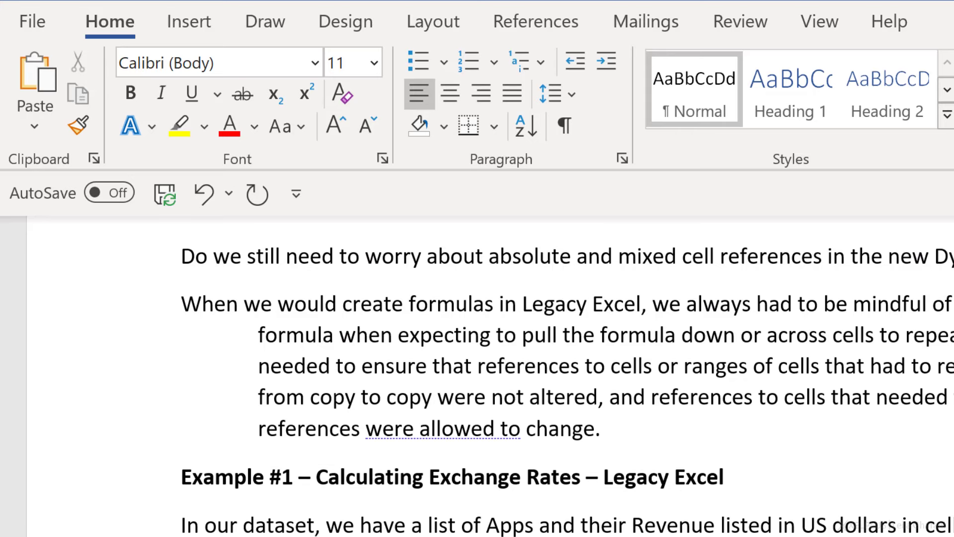
# - Select the 'Example #1' heading text and add a bookmark named Example1 to it
pyautogui.moveTo(181, 477); pyautogui.dragTo(293, 477)
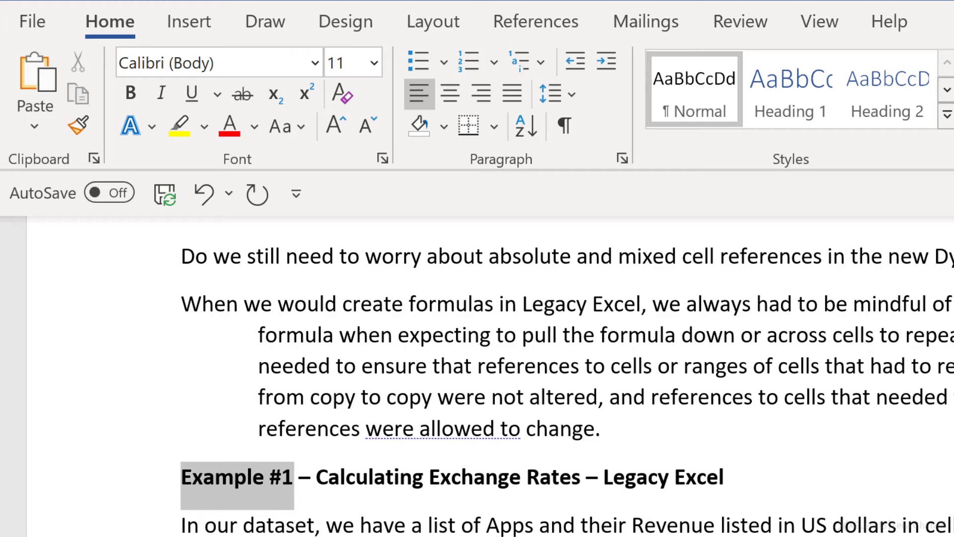
pyautogui.moveTo(294, 477); pyautogui.dragTo(299, 477)
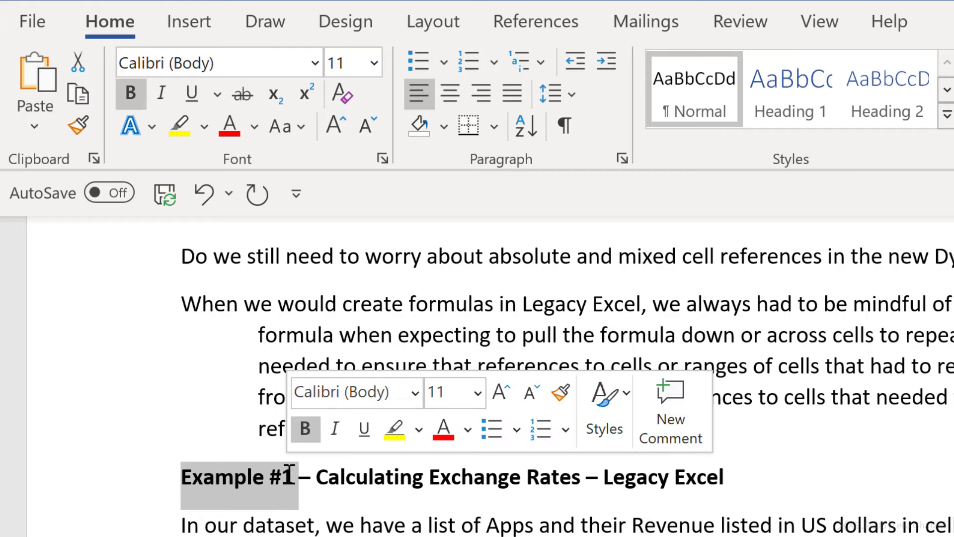
pyautogui.click(180, 27)
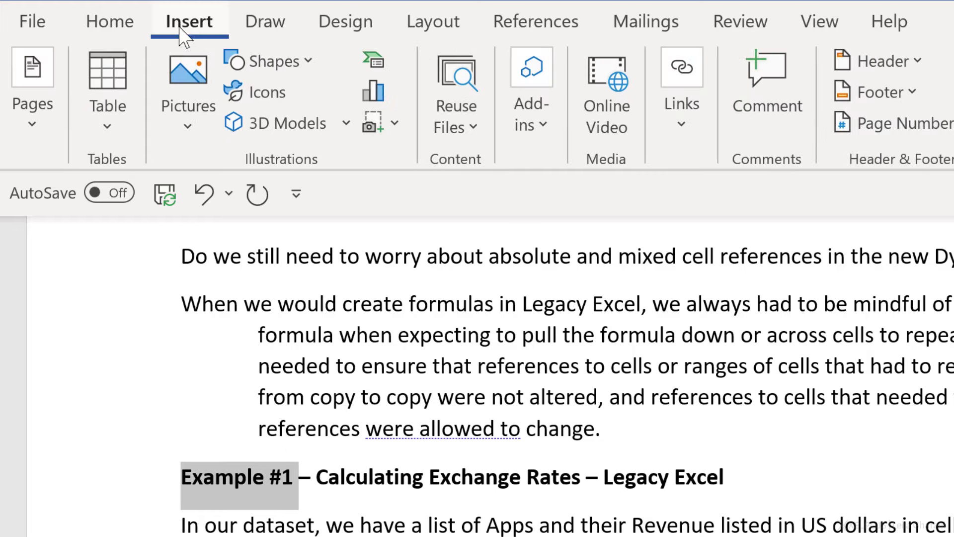
pyautogui.click(682, 119)
pyautogui.click(763, 206)
pyautogui.write('Examp')
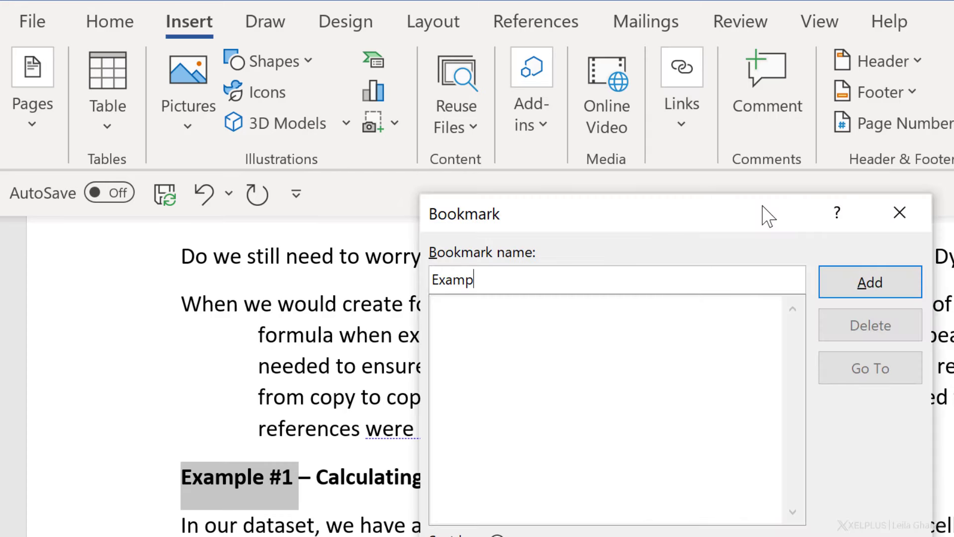
pyautogui.write('le #1')
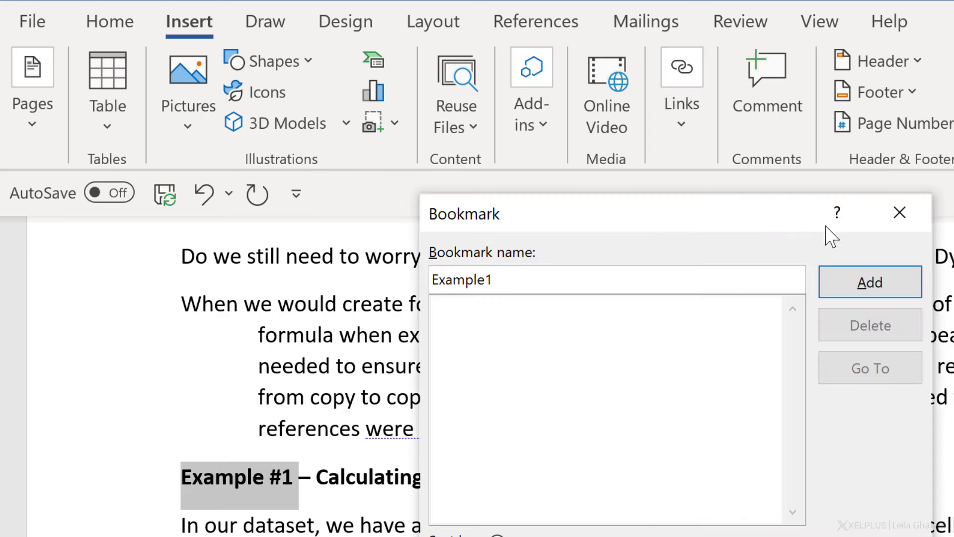
pyautogui.click(858, 279)
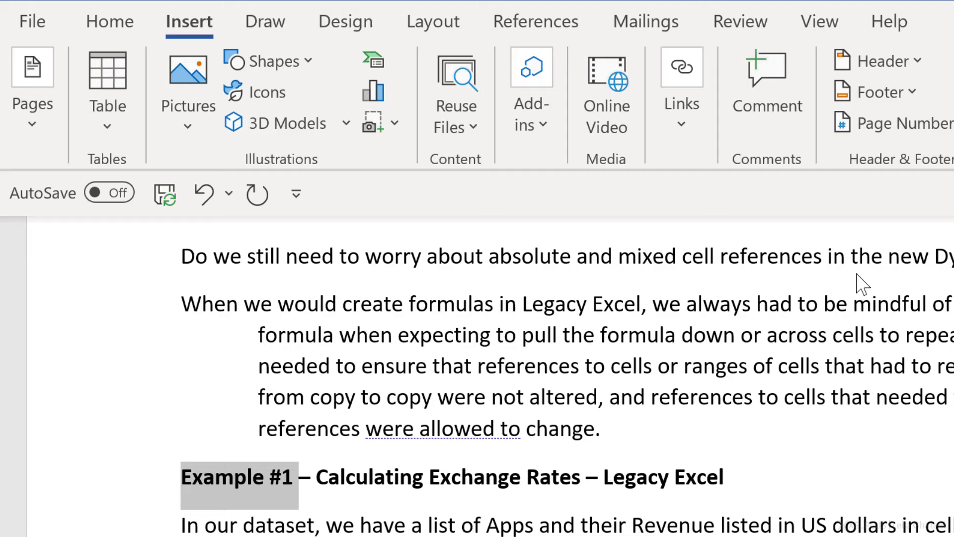
# - In Save As PDF options, set bookmarks to be created from Word bookmarks
pyautogui.click(32, 21)
pyautogui.click(85, 383)
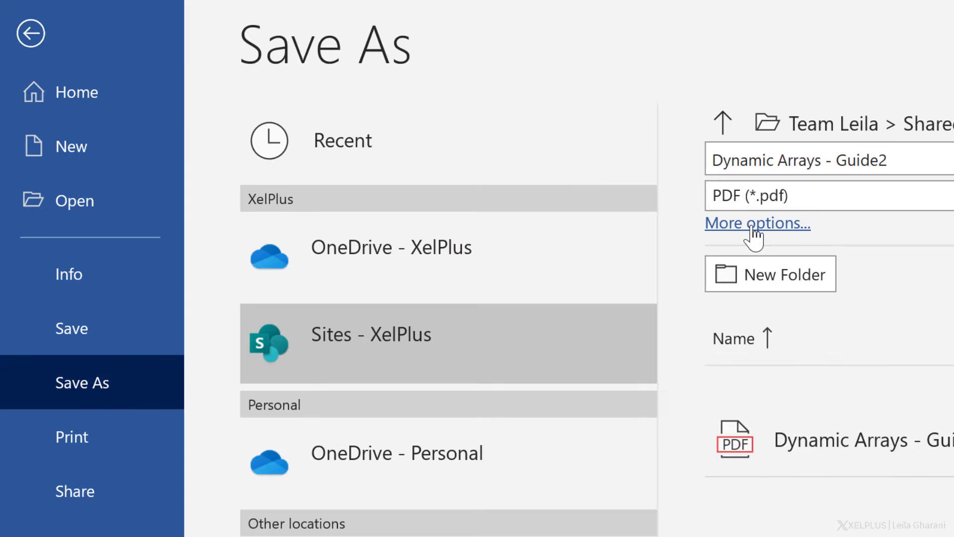
pyautogui.click(753, 224)
pyautogui.click(657, 415)
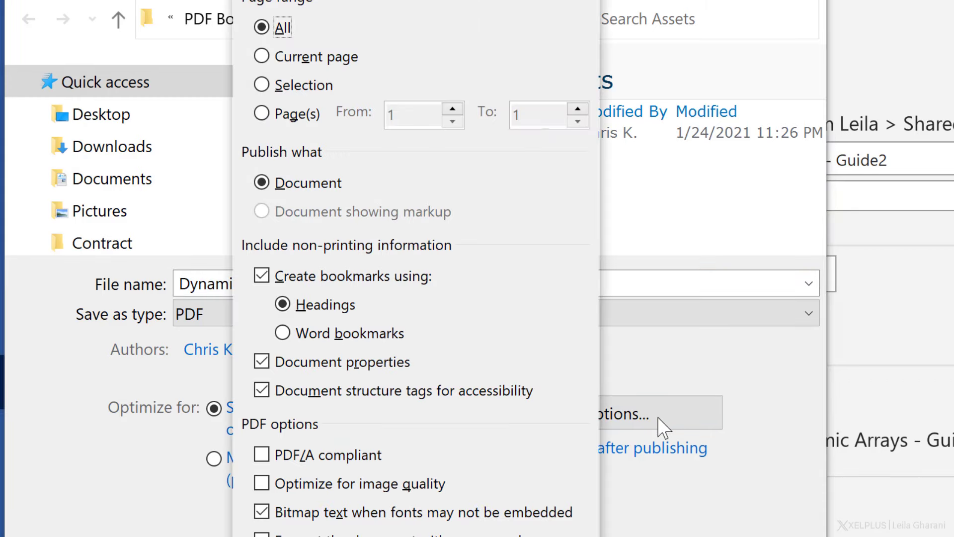
pyautogui.click(392, 338)
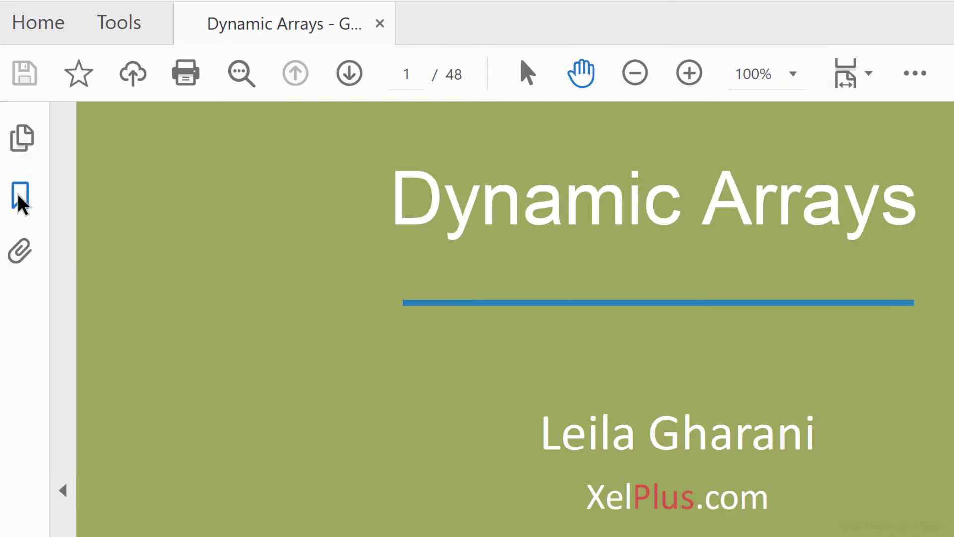
# - Show the re-exported PDF's bookmarks and jump to Example1 on page 24
pyautogui.click(19, 196)
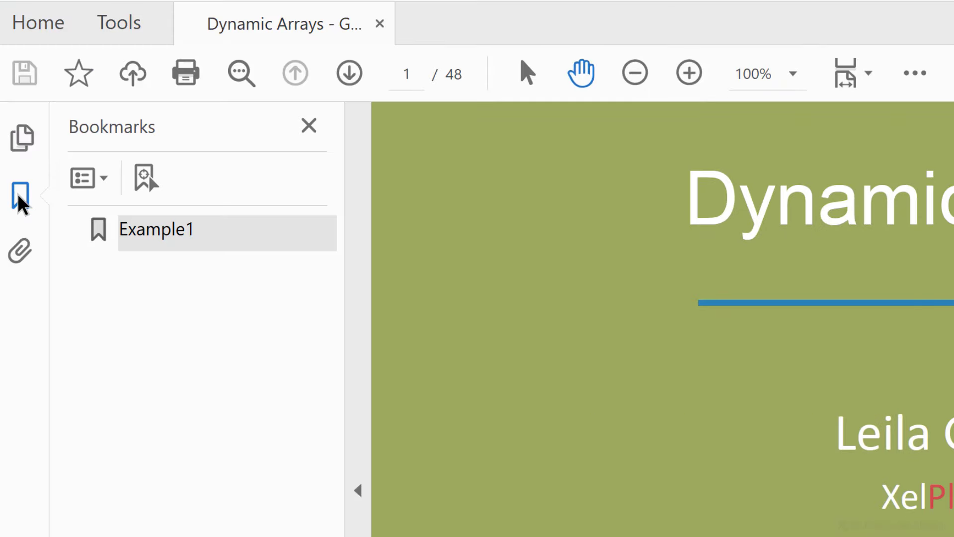
pyautogui.click(149, 235)
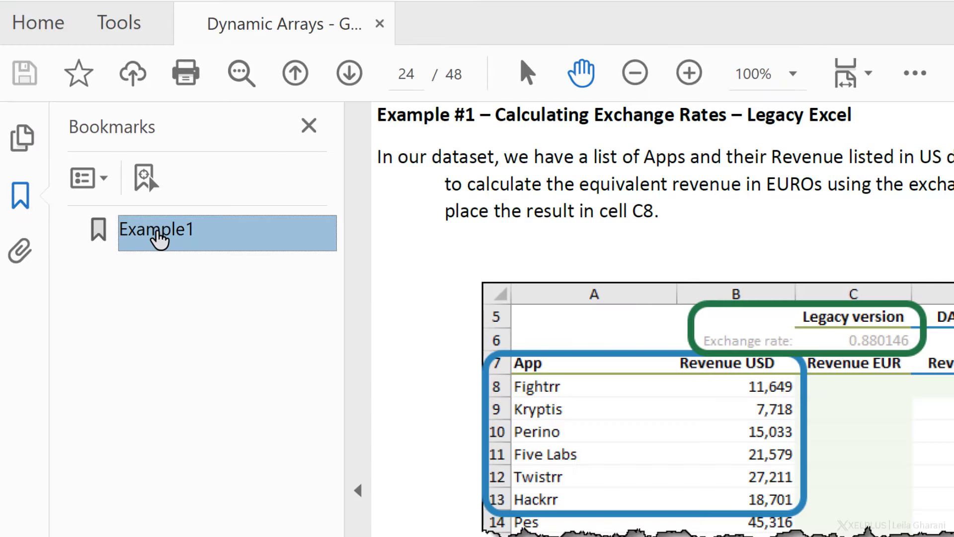